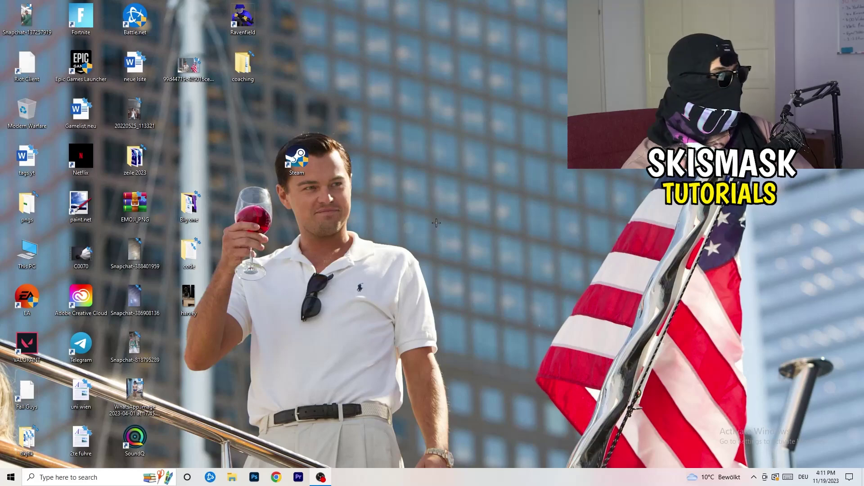
# Step: Open the NVIDIA Control Panel from the desktop, inspect the Change resolution page, and close it
pyautogui.rightClick(424, 198)
pyautogui.rightClick(494, 145)
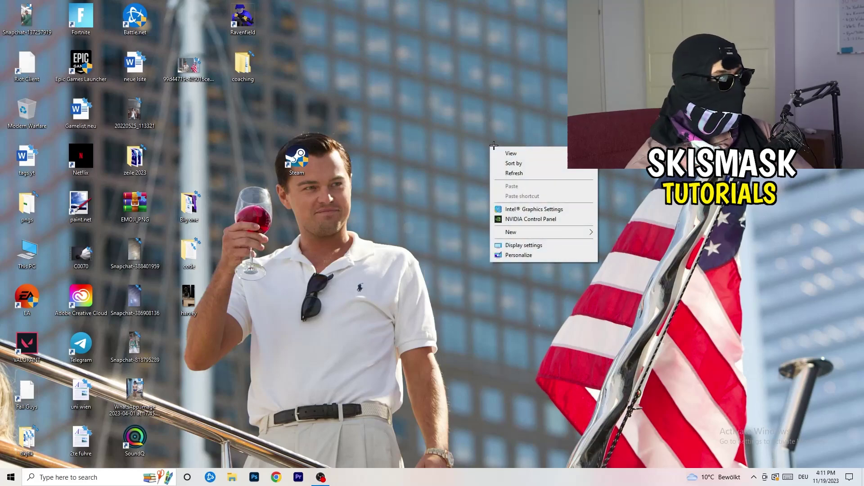
pyautogui.click(540, 219)
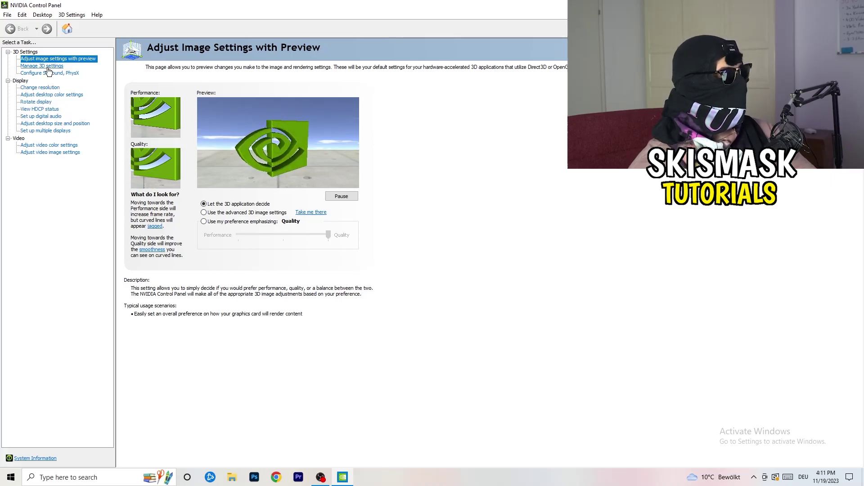
pyautogui.click(33, 88)
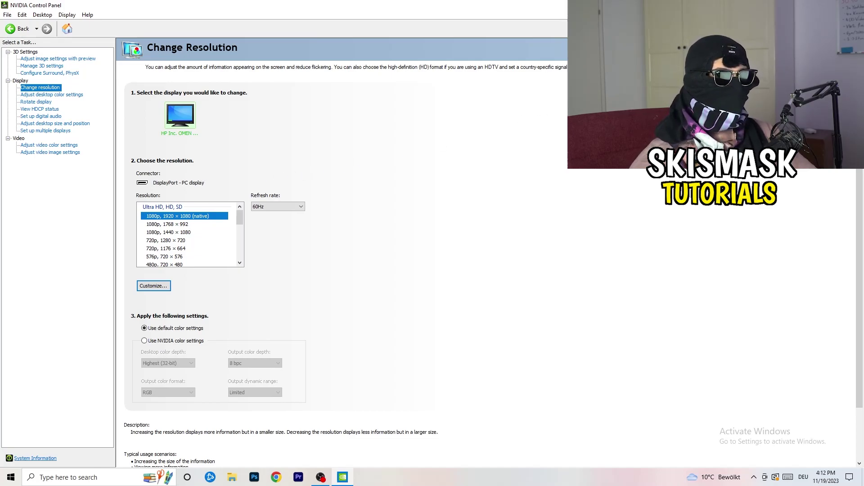
pyautogui.hotkey('alt', 'F4')
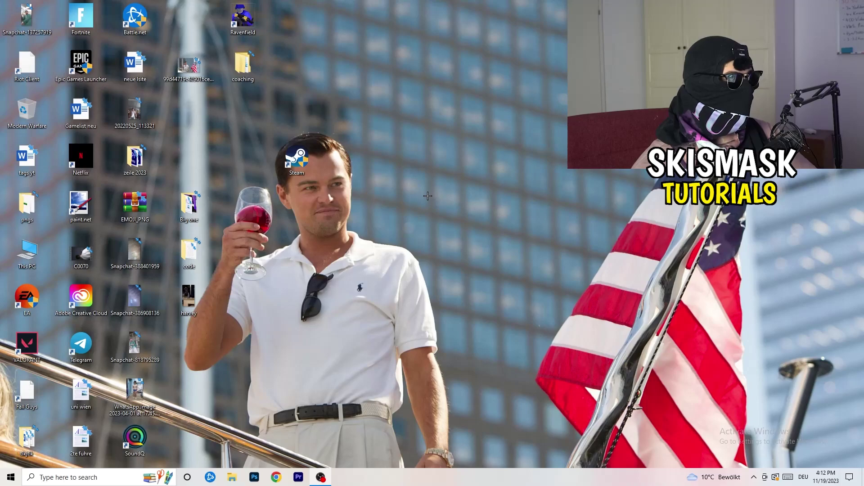
# Step: Open the Display page of the Windows System settings and inspect the text scaling options and display resolution
pyautogui.click(11, 477)
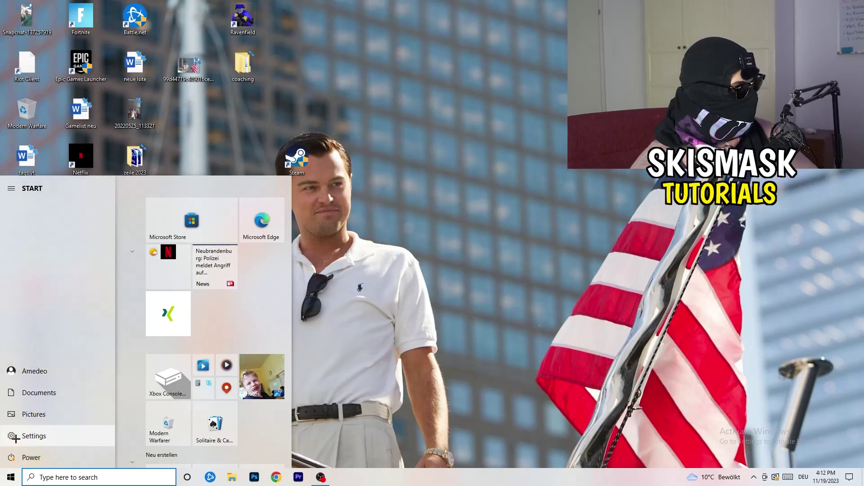
pyautogui.click(15, 436)
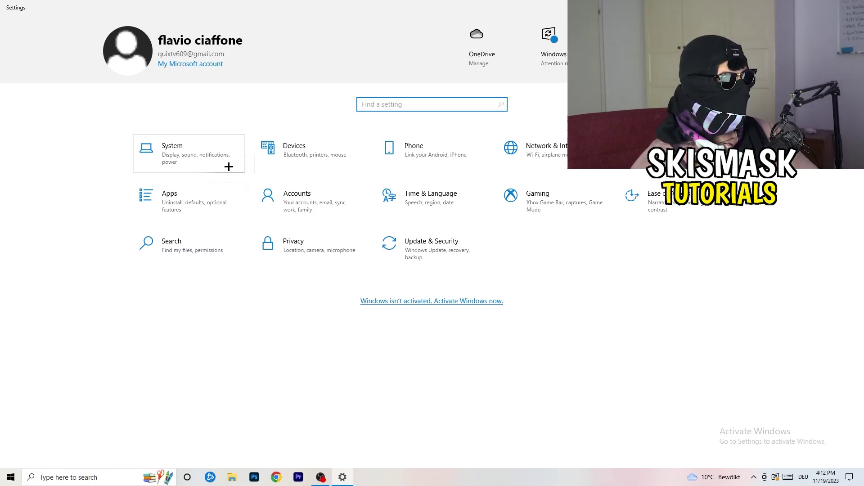
pyautogui.click(210, 156)
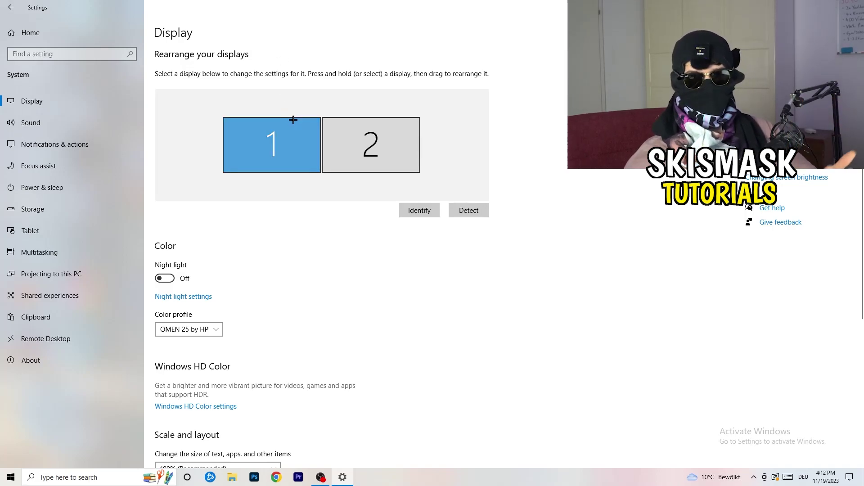
pyautogui.scroll(-5, 282, 215)
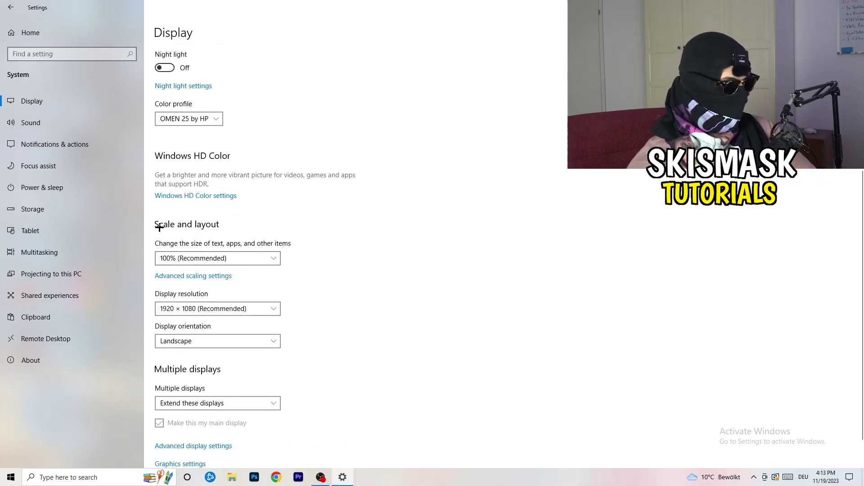
pyautogui.click(276, 260)
pyautogui.click(448, 279)
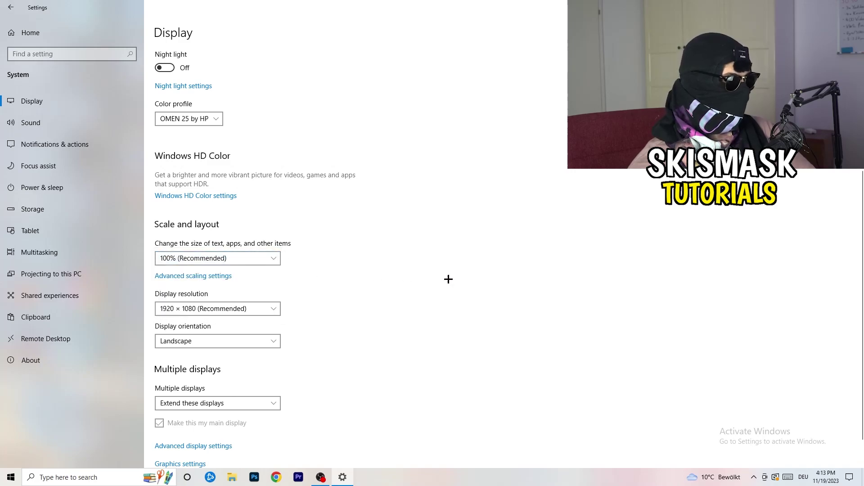
pyautogui.click(264, 258)
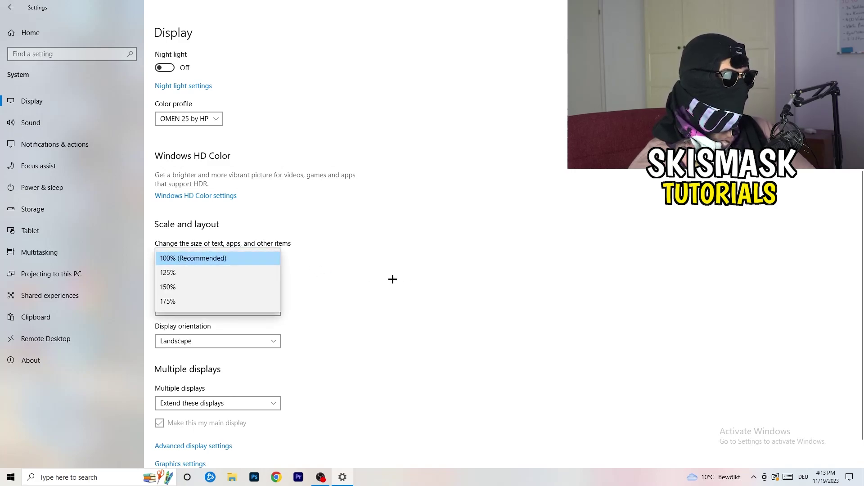
pyautogui.click(392, 279)
pyautogui.scroll(-3, 358, 279)
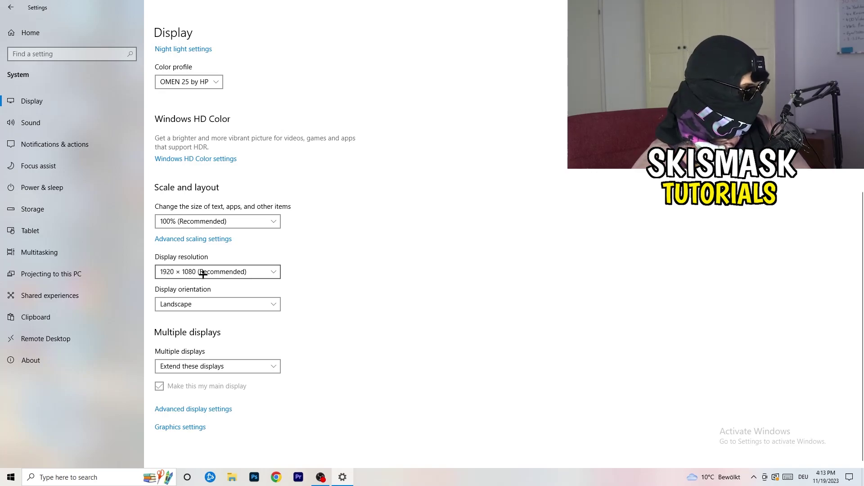
# Step: Open the additional power options from the Power & sleep settings, inspect the available power plans, and close them
pyautogui.click(50, 188)
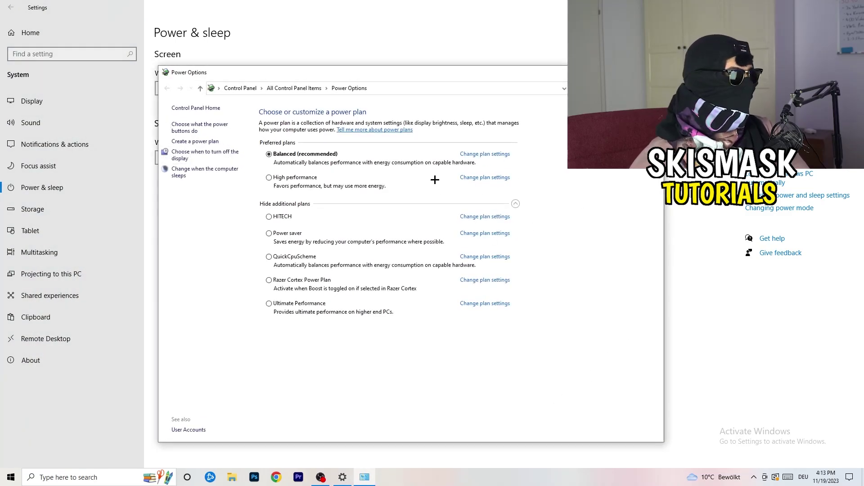
pyautogui.click(516, 204)
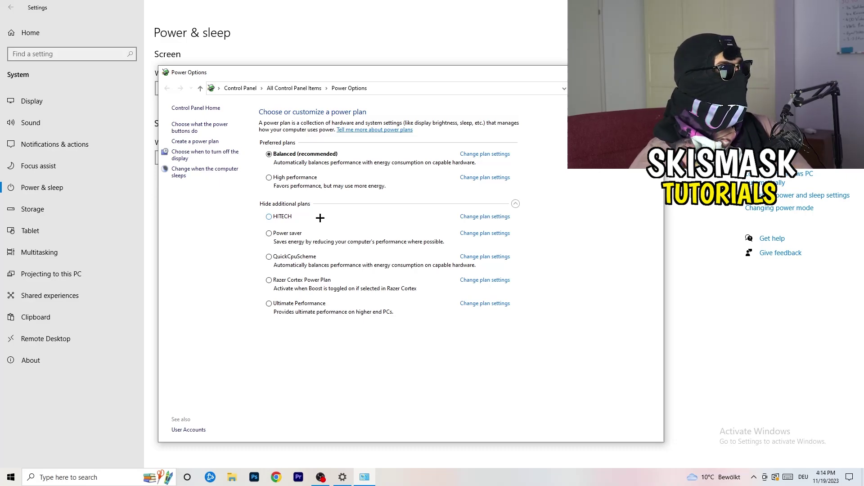
pyautogui.hotkey('alt', 'F4')
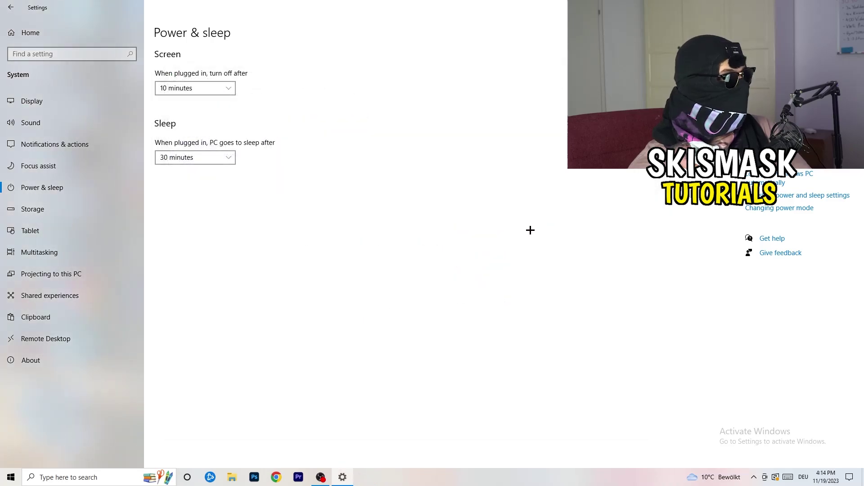
# Step: Open the Storage Sense configuration from the Storage settings and inspect how often it runs
pyautogui.click(88, 216)
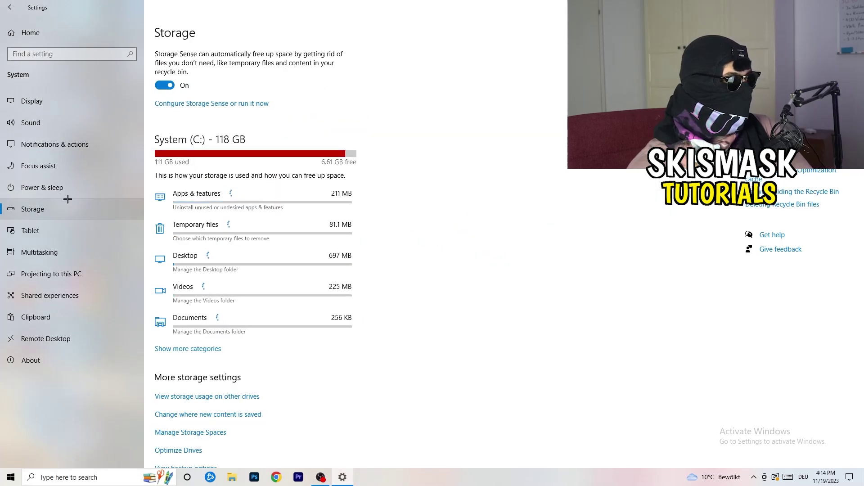
pyautogui.click(204, 106)
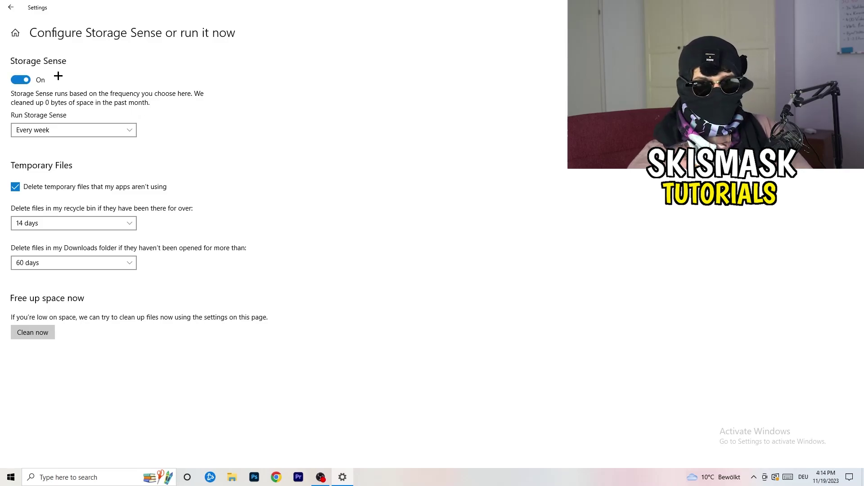
pyautogui.click(67, 129)
pyautogui.click(93, 125)
pyautogui.click(62, 129)
pyautogui.click(72, 131)
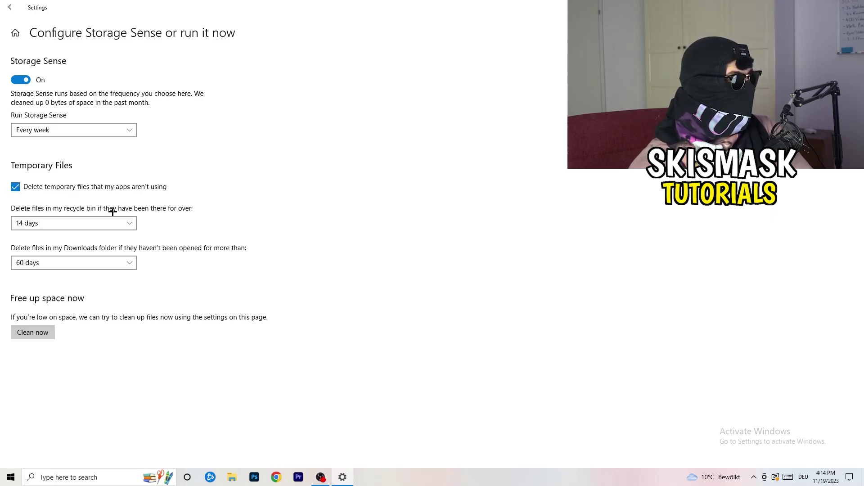
# Step: Inspect the Storage Sense deletion periods for the recycle bin and Downloads folder, and return to the Settings home page
pyautogui.click(130, 223)
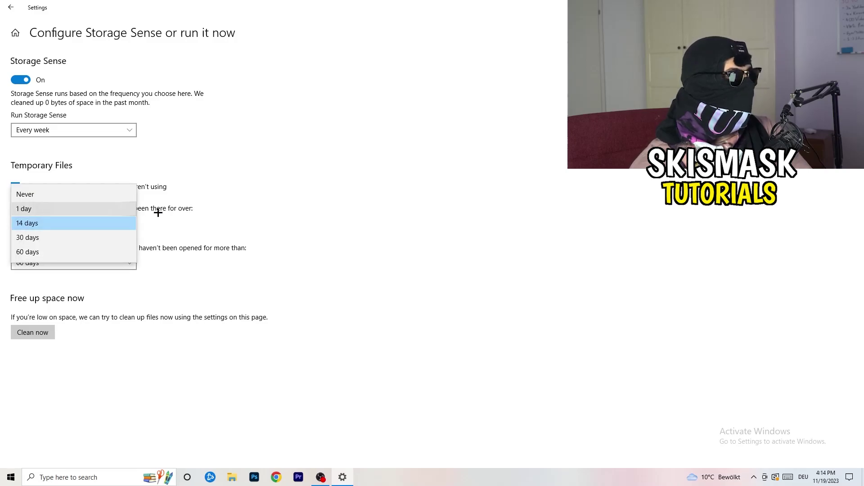
pyautogui.click(424, 181)
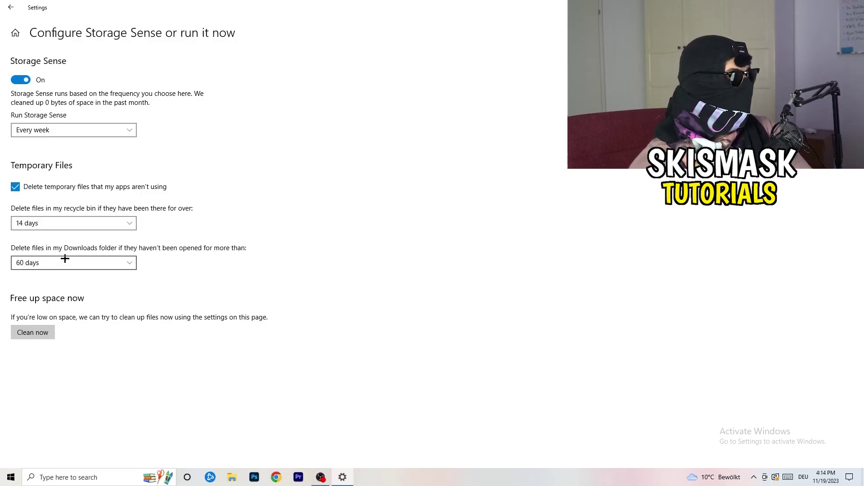
pyautogui.click(116, 262)
pyautogui.click(410, 202)
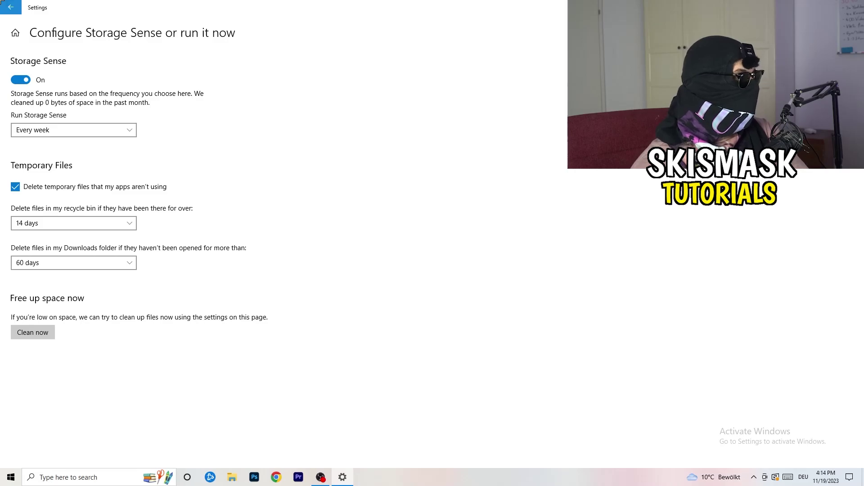
pyautogui.click(7, 5)
pyautogui.click(8, 5)
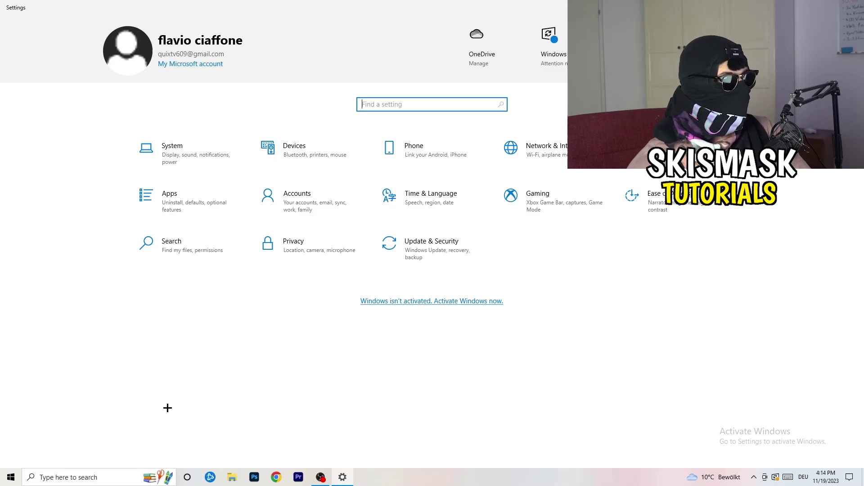
# Step: Check the Xbox Game Bar, Captures and Game Mode pages of the Gaming settings, and close Settings
pyautogui.click(572, 201)
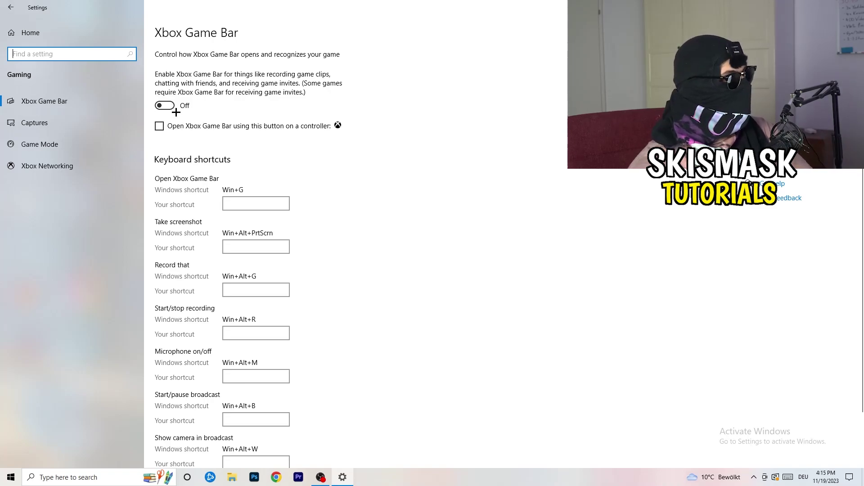
pyautogui.click(34, 123)
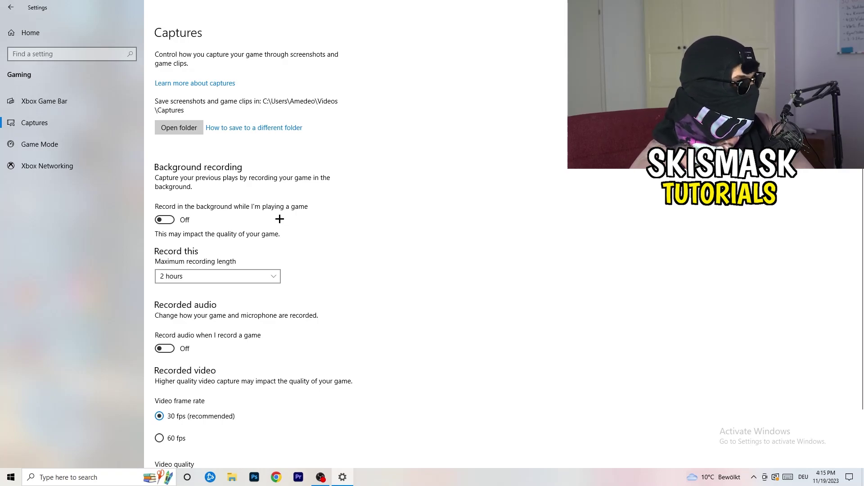
pyautogui.scroll(-2, 280, 219)
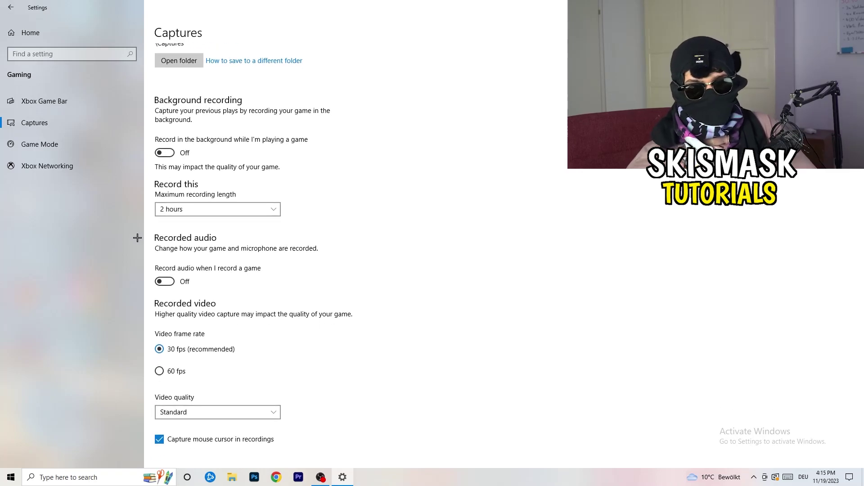
pyautogui.click(78, 150)
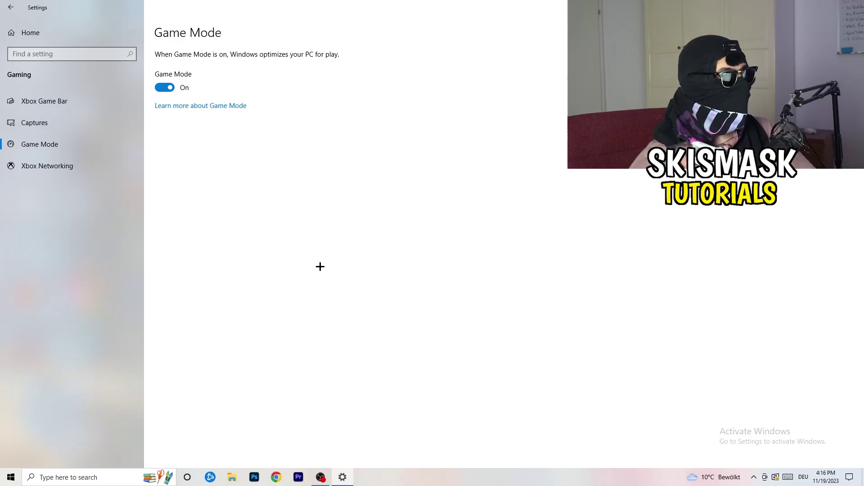
pyautogui.hotkey('alt', 'F4')
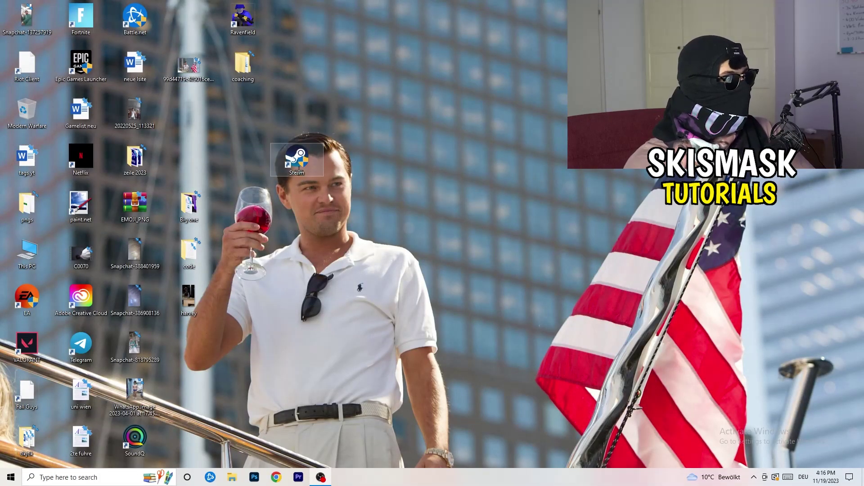
# Step: Move the Steam desktop shortcut aside, inspect the compatibility mode options in its properties, and accept the dialog
pyautogui.moveTo(299, 169); pyautogui.dragTo(404, 158)
pyautogui.rightClick(412, 159)
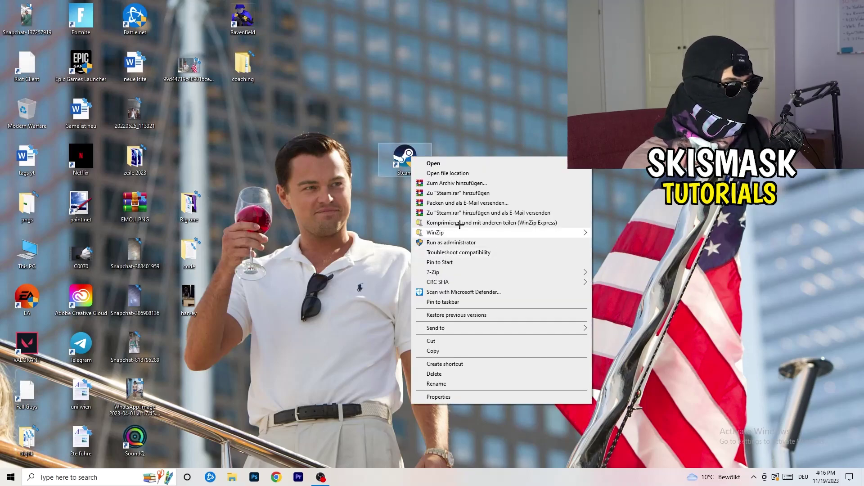
pyautogui.click(463, 399)
pyautogui.moveTo(468, 170); pyautogui.dragTo(301, 85)
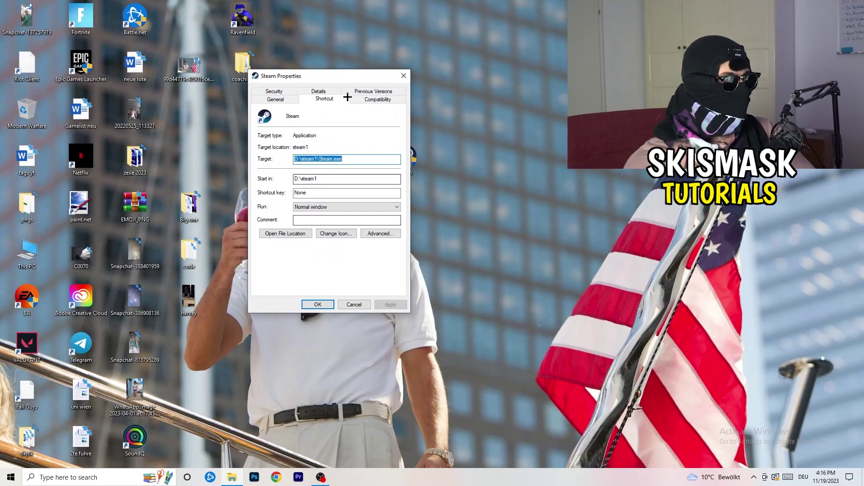
pyautogui.click(366, 99)
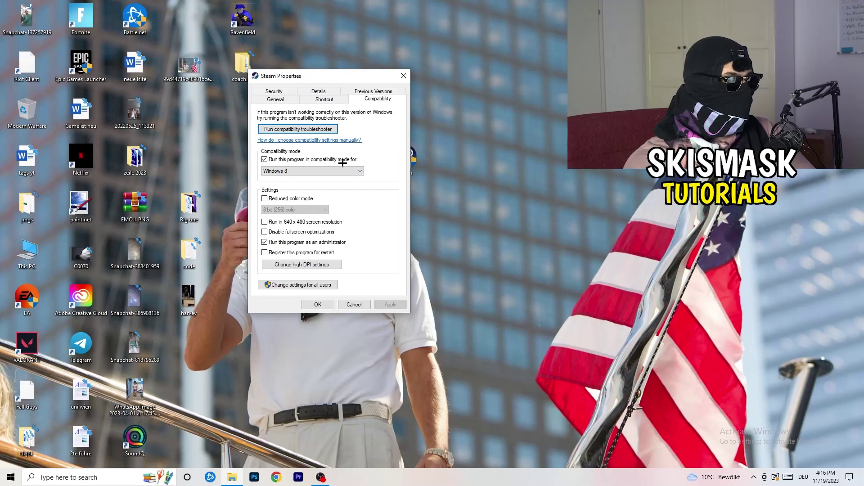
pyautogui.click(358, 171)
pyautogui.click(399, 165)
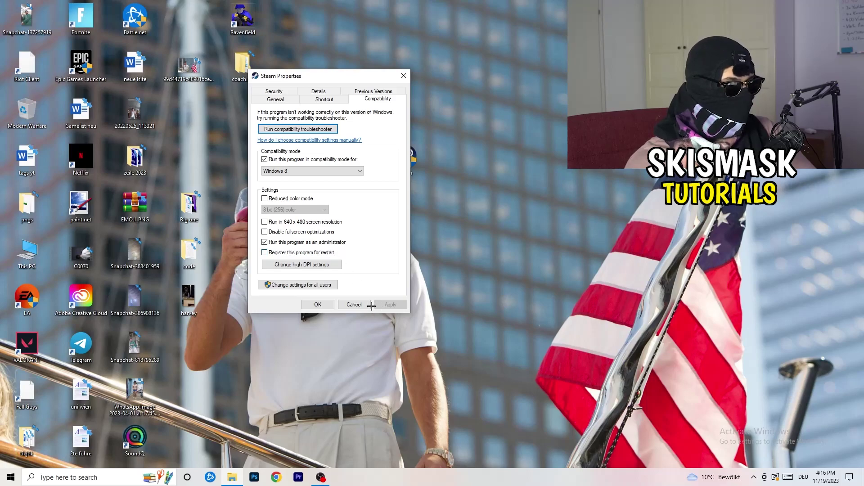
pyautogui.click(315, 303)
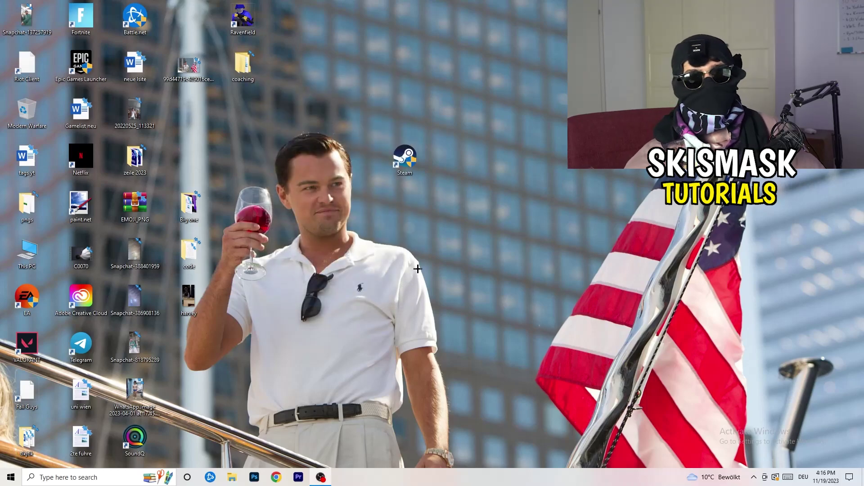
# Step: Reopen the Steam shortcut's compatibility properties for another check, and close the dialog
pyautogui.moveTo(405, 159); pyautogui.dragTo(459, 158)
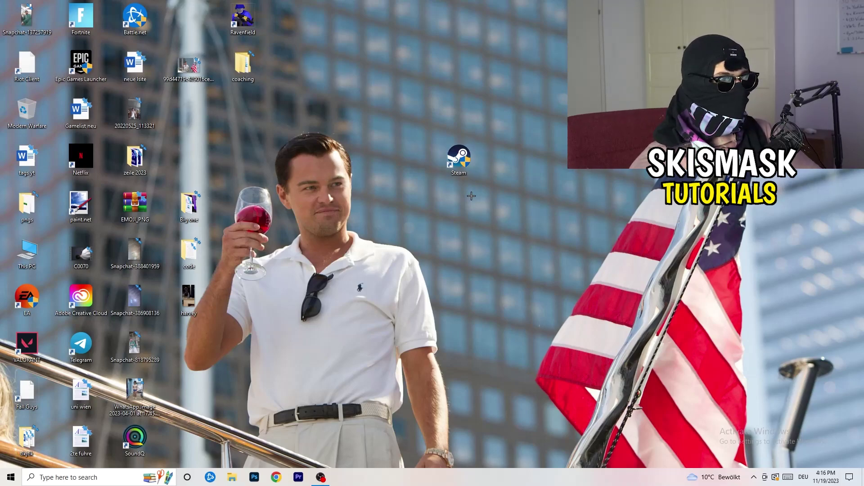
pyautogui.moveTo(459, 157); pyautogui.dragTo(402, 158)
pyautogui.rightClick(401, 156)
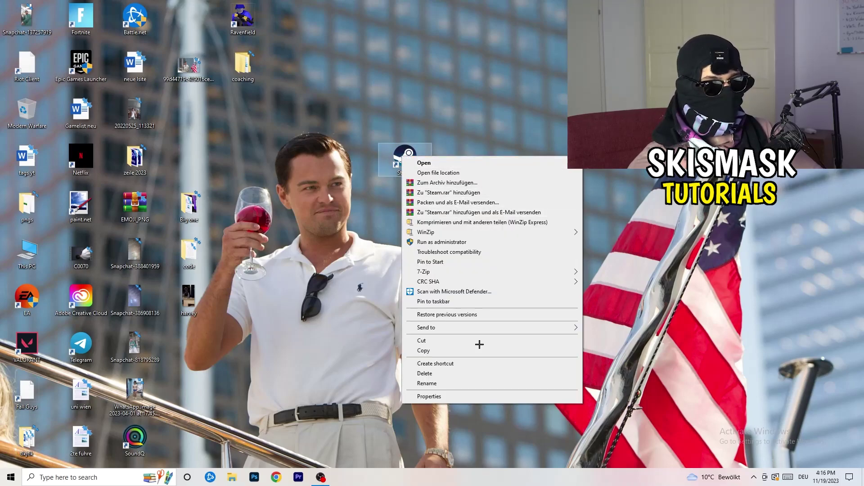
pyautogui.click(463, 396)
pyautogui.click(534, 184)
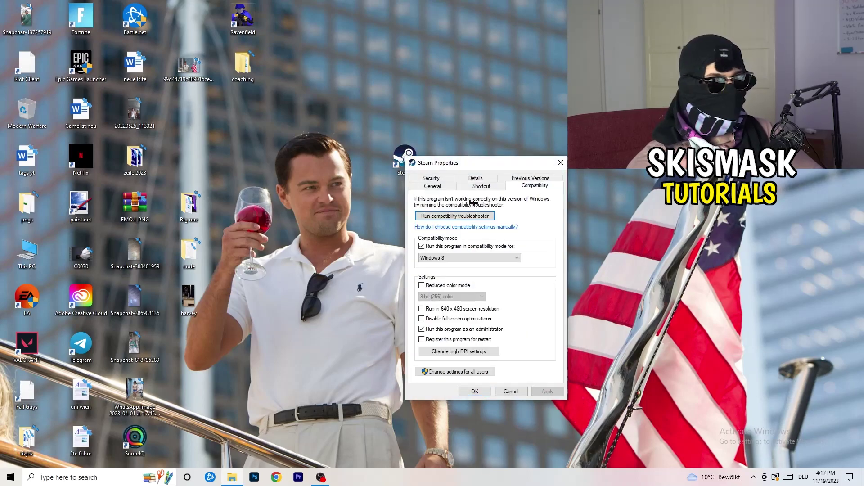
pyautogui.click(561, 163)
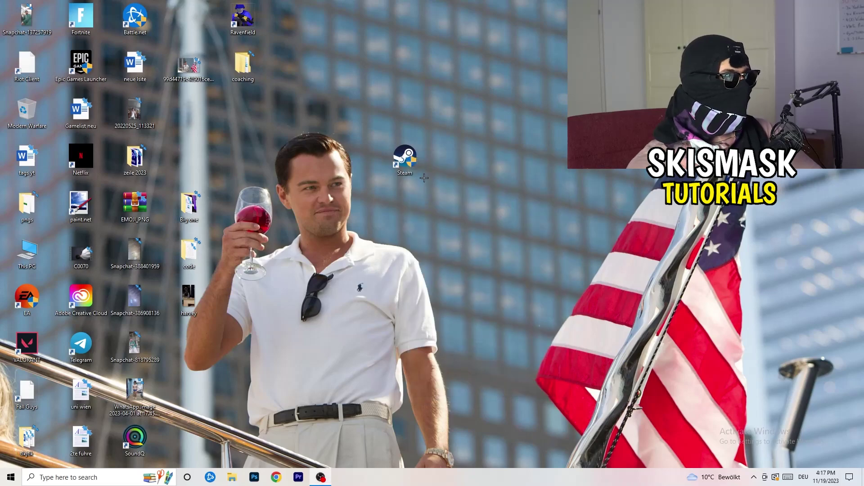
# Step: Return the Steam shortcut to the desktop icon columns, and open Task Manager in a maximised window
pyautogui.moveTo(405, 158); pyautogui.dragTo(189, 113)
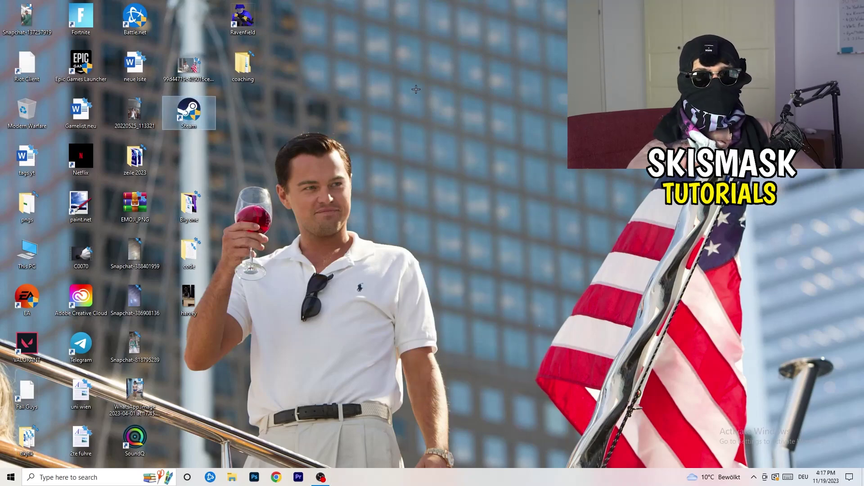
pyautogui.moveTo(432, 477)
pyautogui.mouseDown()
pyautogui.moveTo(382, 7)
pyautogui.moveTo(432, 464)
pyautogui.mouseUp()
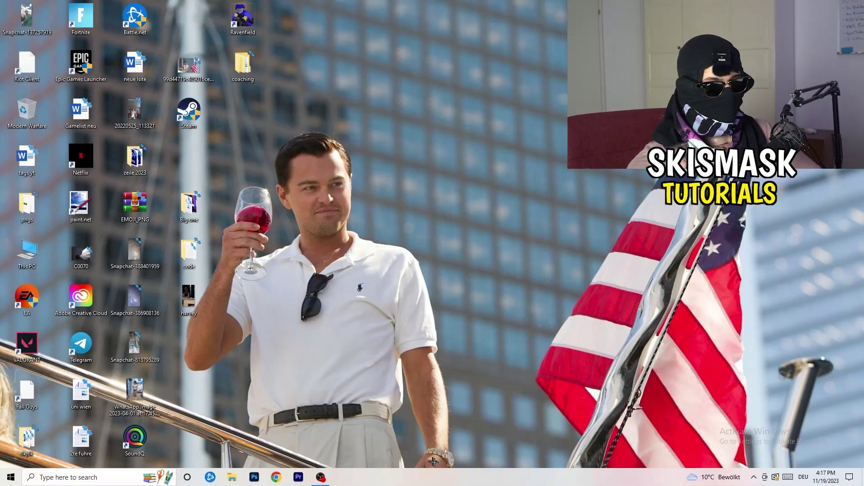
pyautogui.rightClick(409, 481)
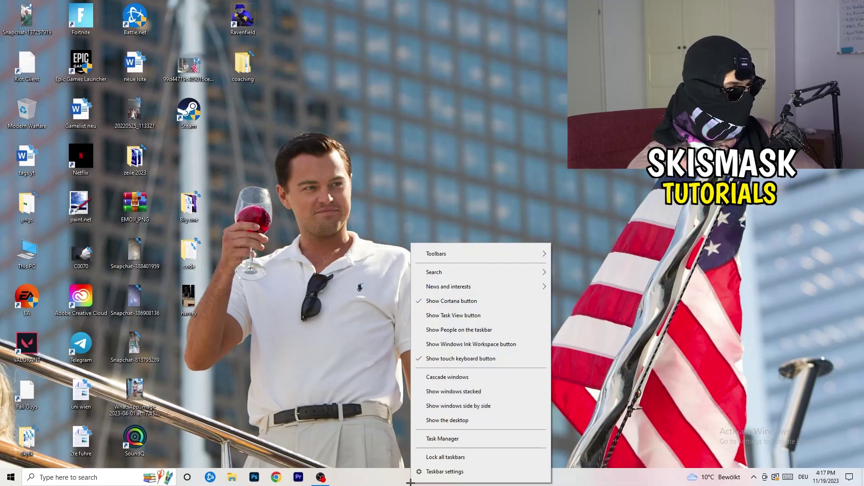
pyautogui.click(455, 444)
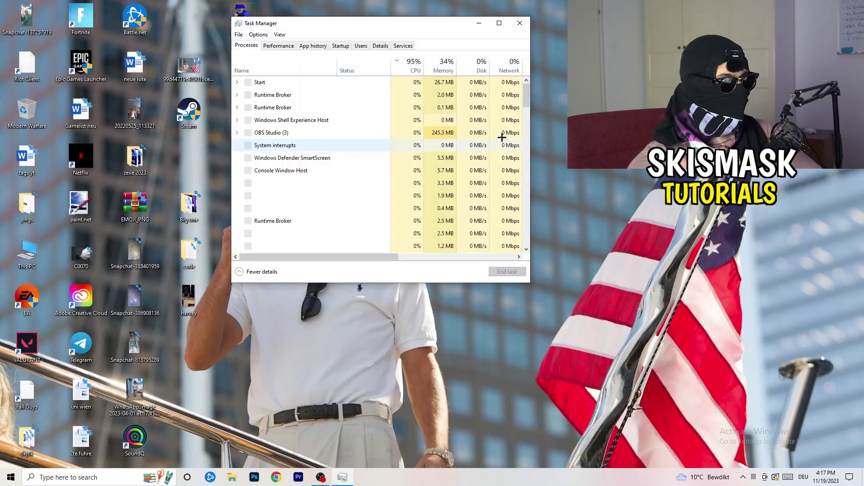
pyautogui.click(497, 23)
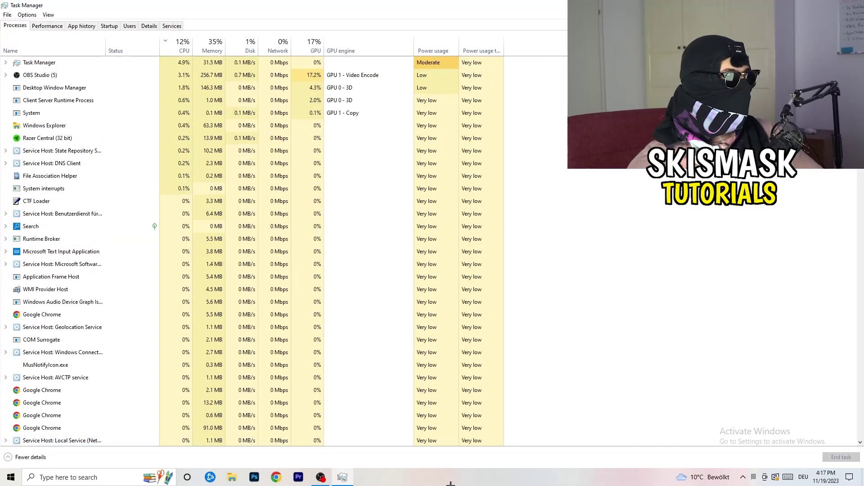
# Step: Inspect the priority options for the first Creative Cloud UI Helper process in Task Manager's detailed process list
pyautogui.click(149, 26)
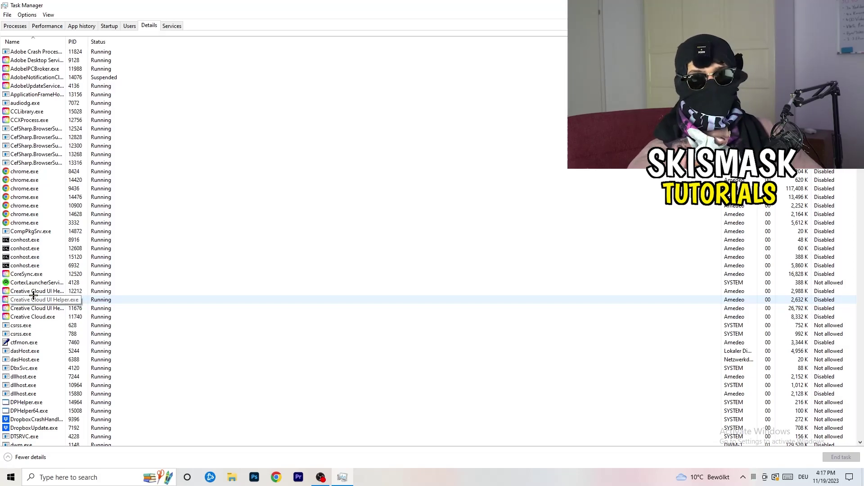
pyautogui.rightClick(36, 291)
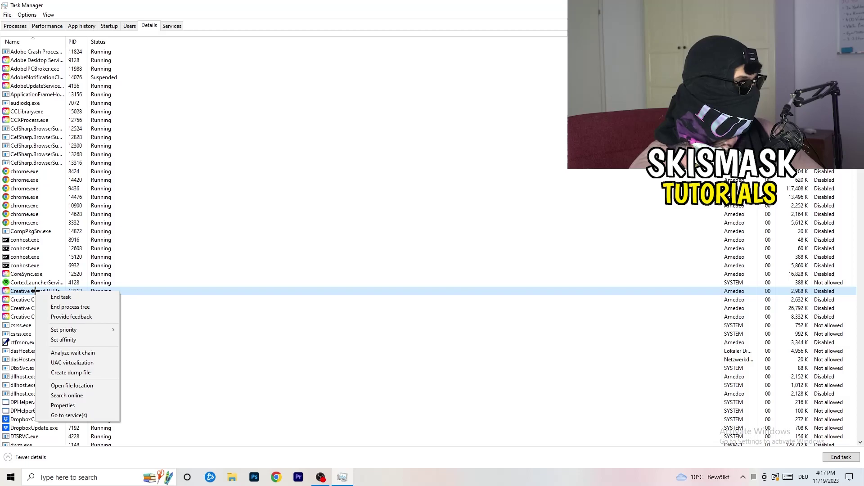
pyautogui.moveTo(84, 329)
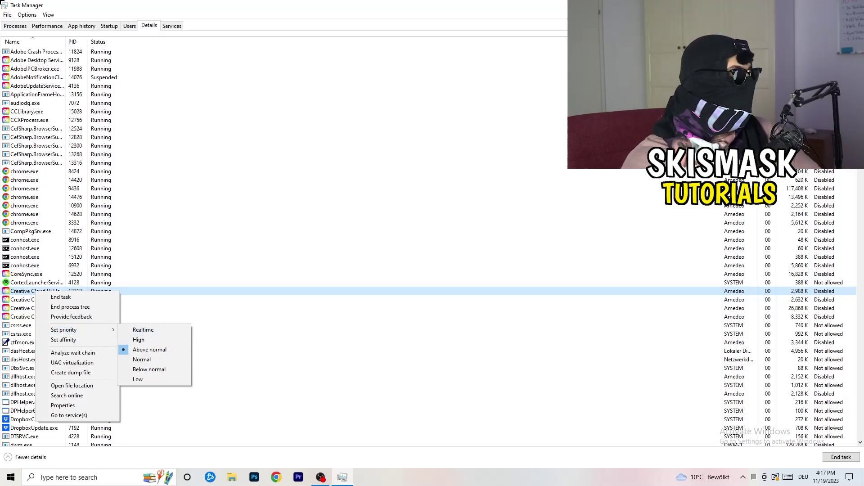
# Step: Review the startup programs and inspect the available actions for the Windows Security notification entry
pyautogui.click(108, 24)
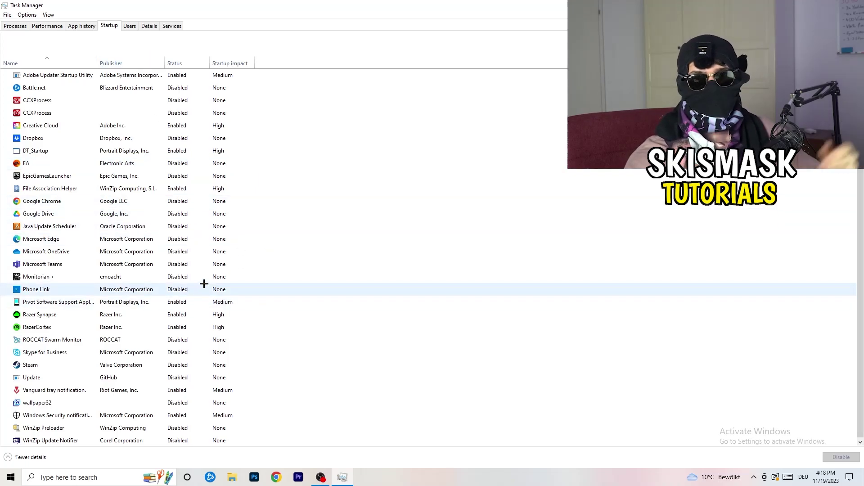
pyautogui.scroll(-1, 200, 387)
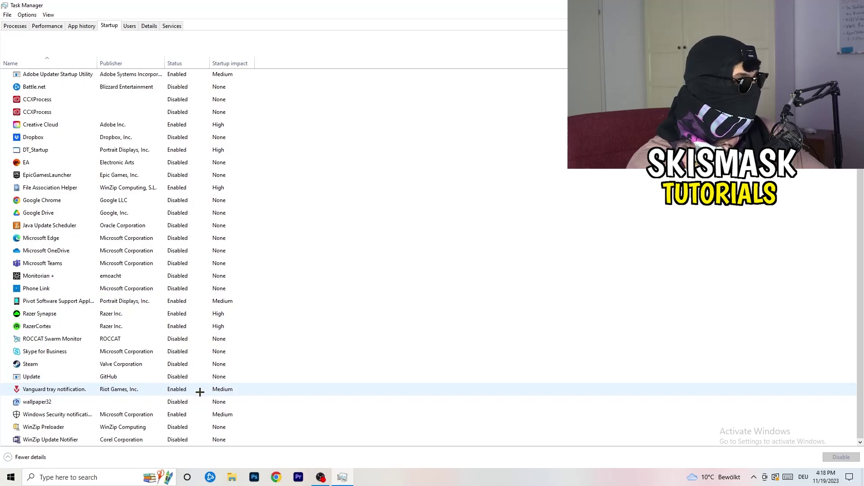
pyautogui.rightClick(183, 415)
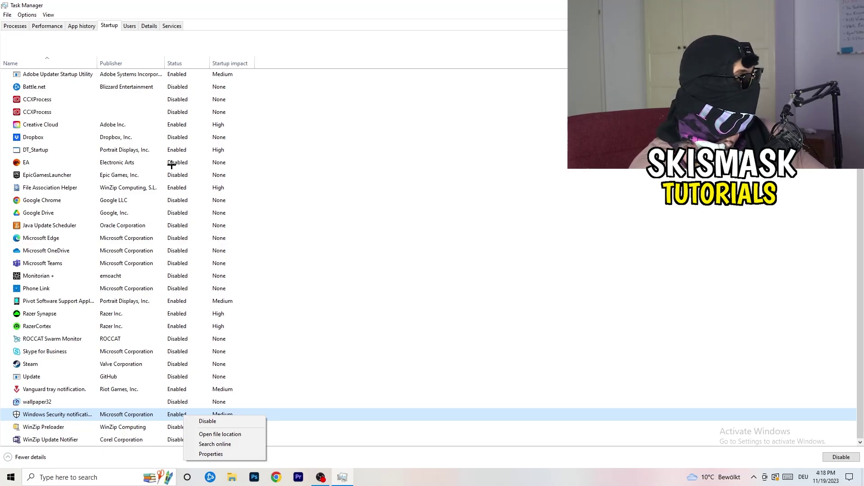
# Step: Look through the running processes and sort them by GPU usage, highest first
pyautogui.click(6, 27)
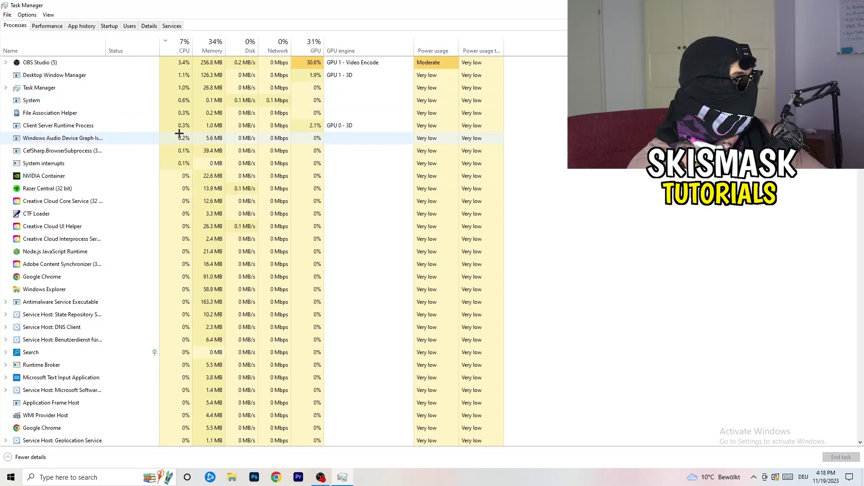
pyautogui.scroll(-6, 177, 134)
pyautogui.scroll(6, 178, 131)
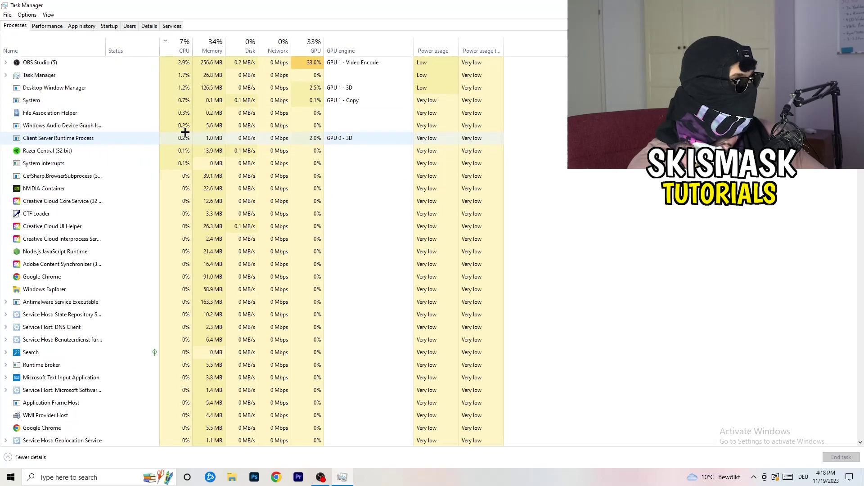
pyautogui.click(314, 51)
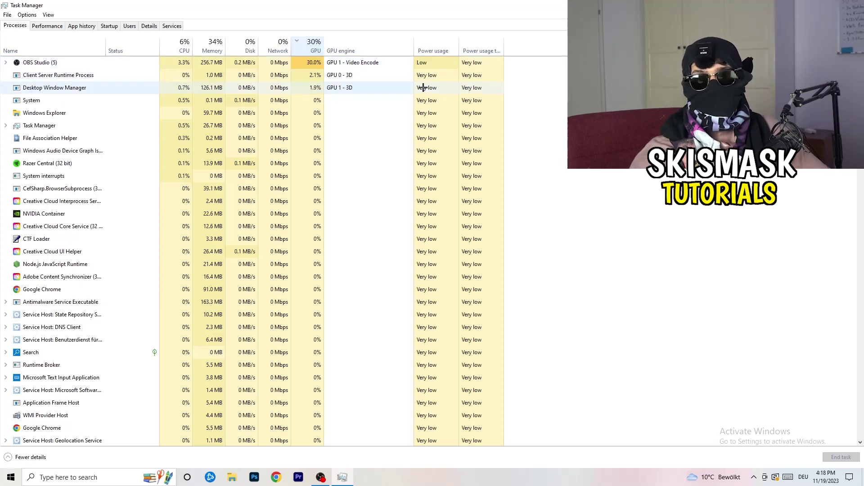
# Step: Check the available actions for the OBS Studio process without ending it, and close Task Manager
pyautogui.rightClick(296, 64)
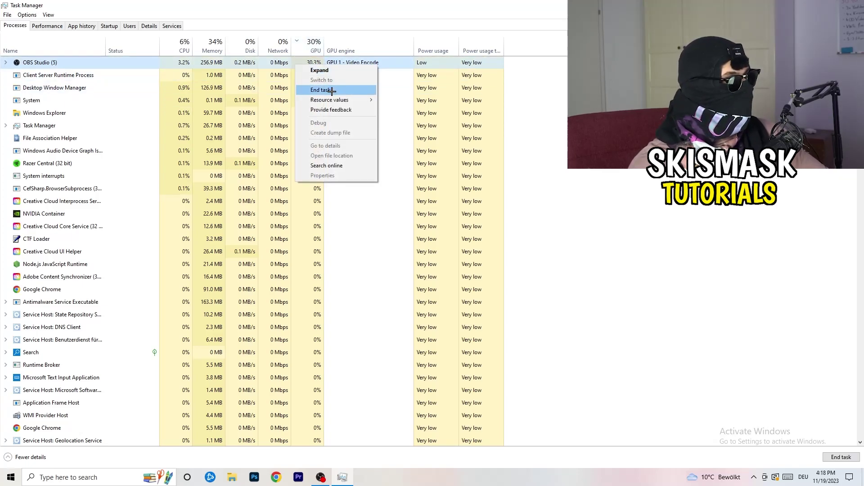
pyautogui.press('Escape')
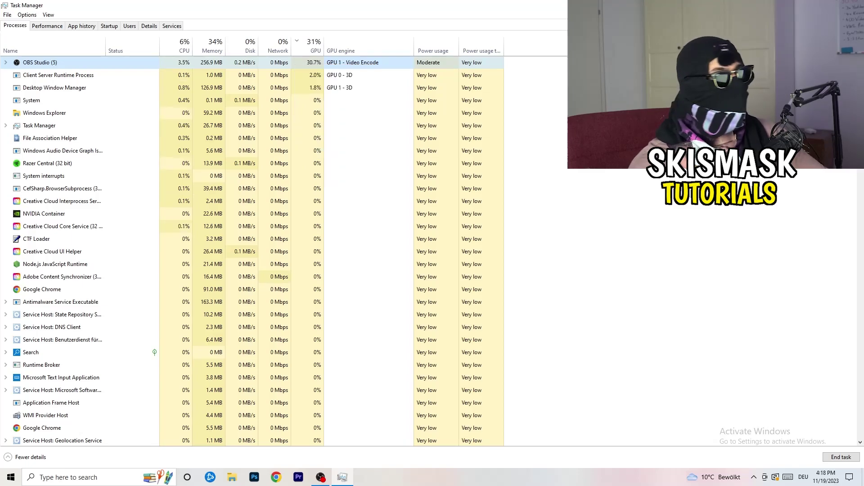
pyautogui.hotkey('alt', 'F4')
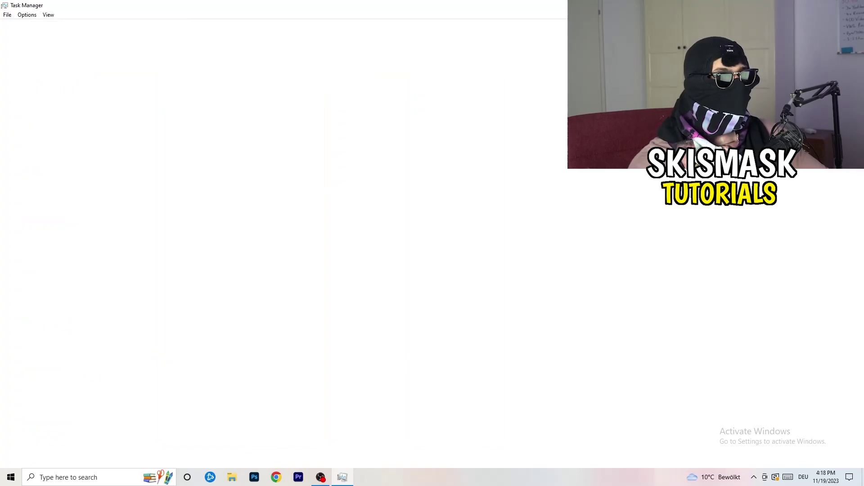